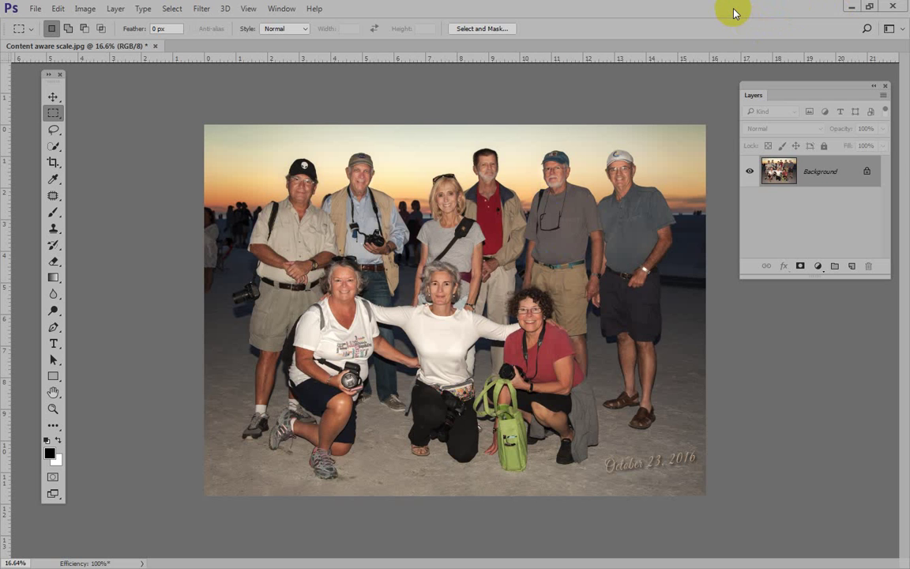
# Duplicate the beach photo onto a new layer named 'Sacle' and pick the Crop tool
pyautogui.hotkey('ctrl', 'j')
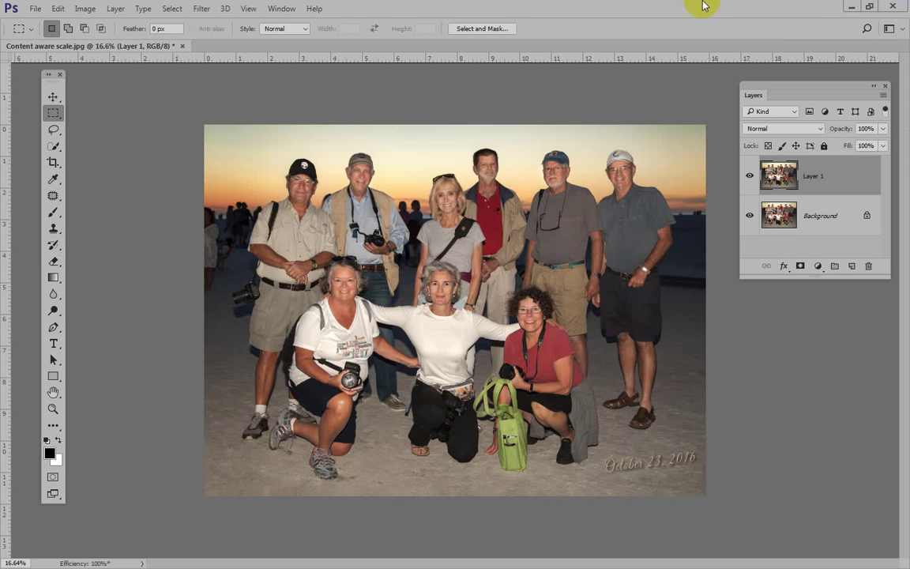
pyautogui.click(812, 178)
pyautogui.doubleClick(812, 177)
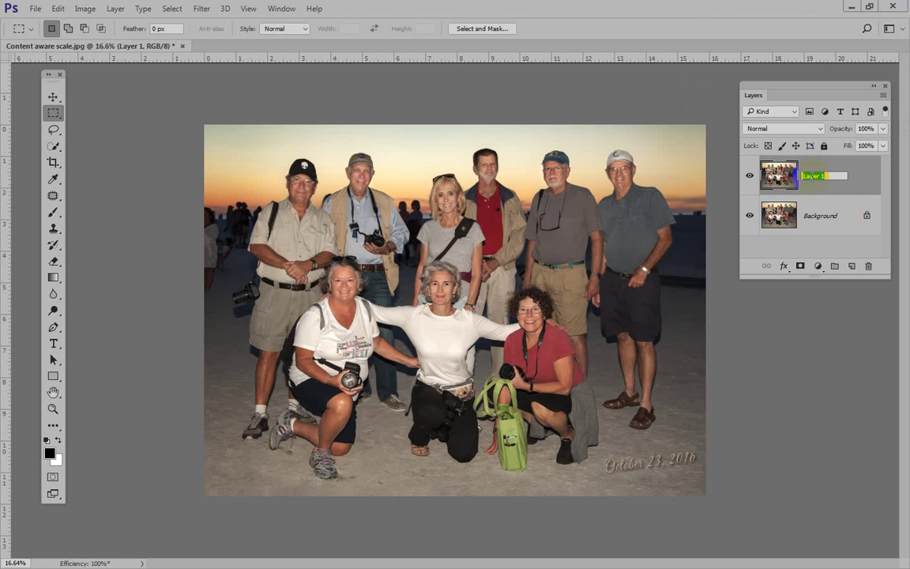
pyautogui.write('Sacle')
pyautogui.press('Return')
pyautogui.click(790, 181)
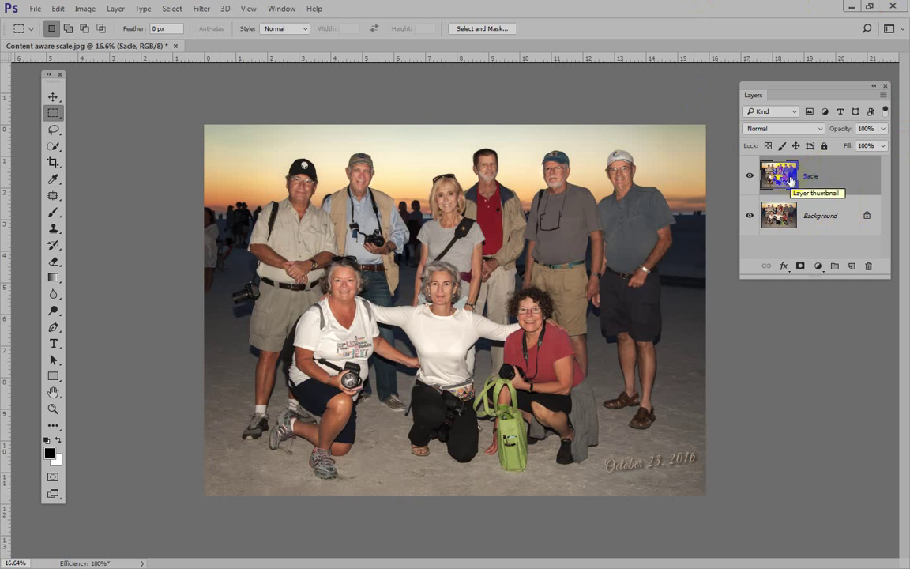
pyautogui.press('c')
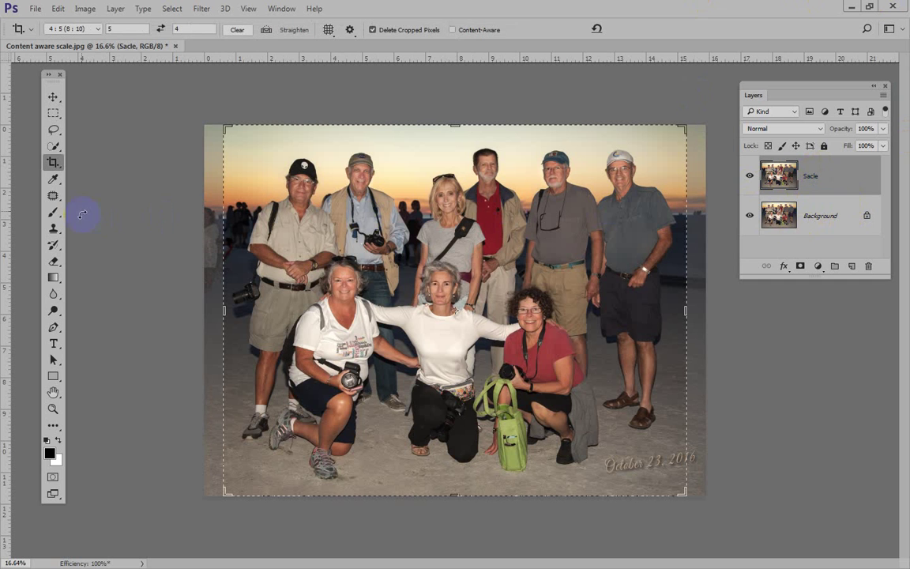
# Commit a landscape 4:5 (8:10) crop dragged past the photo's top-left and bottom-right corners
pyautogui.click(98, 30)
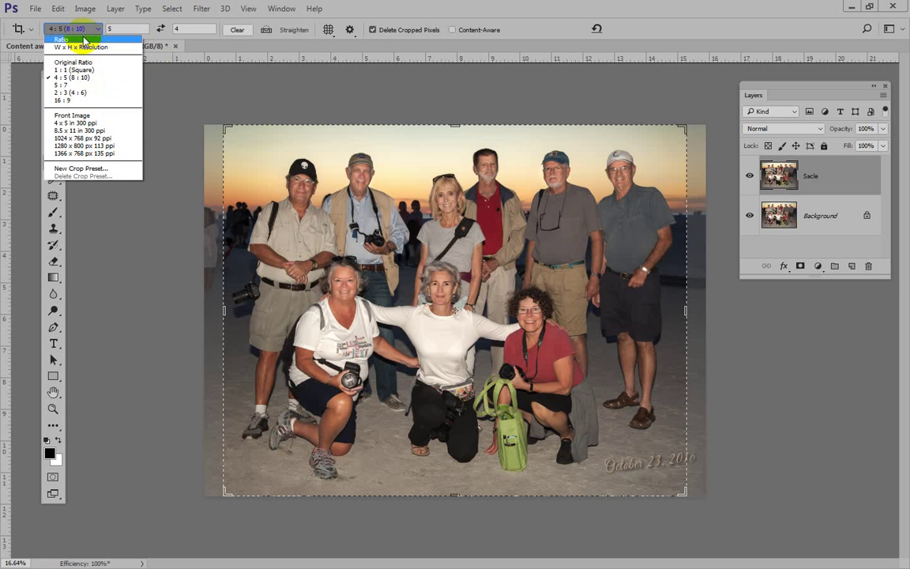
pyautogui.click(78, 39)
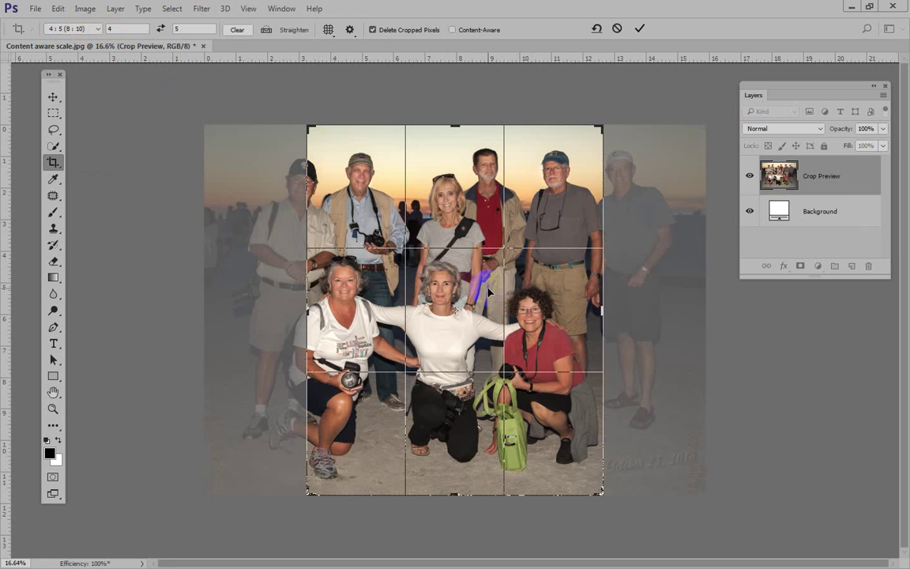
pyautogui.click(161, 29)
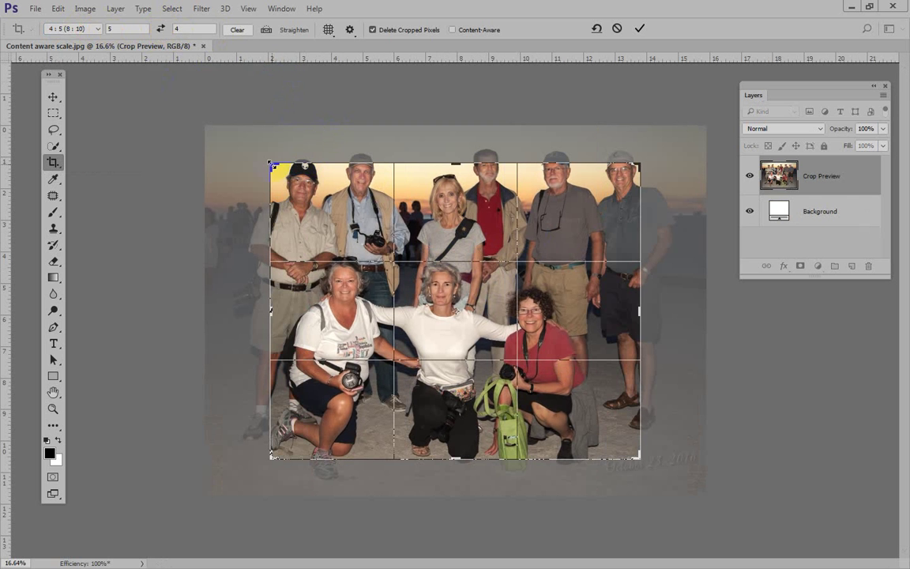
pyautogui.moveTo(273, 167); pyautogui.dragTo(241, 139)
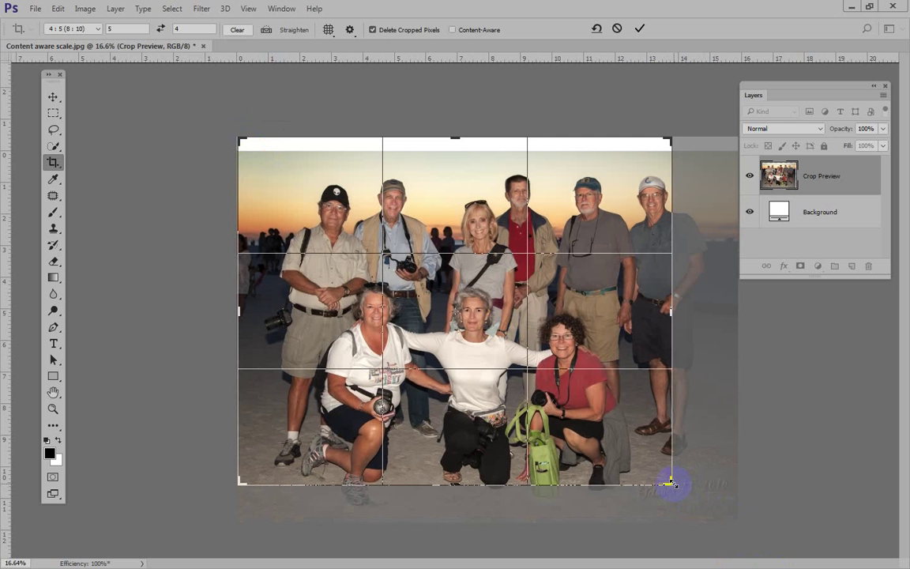
pyautogui.moveTo(670, 479); pyautogui.dragTo(702, 511)
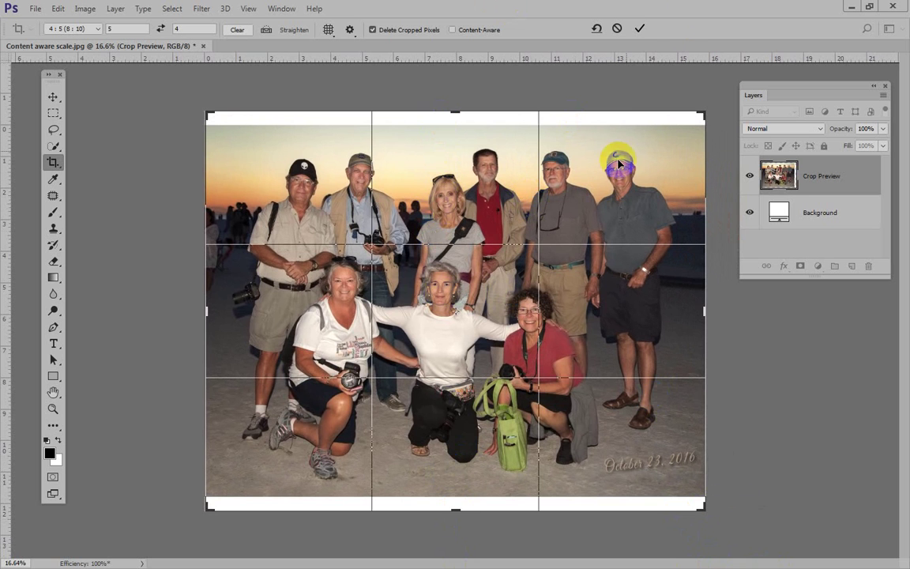
pyautogui.click(640, 29)
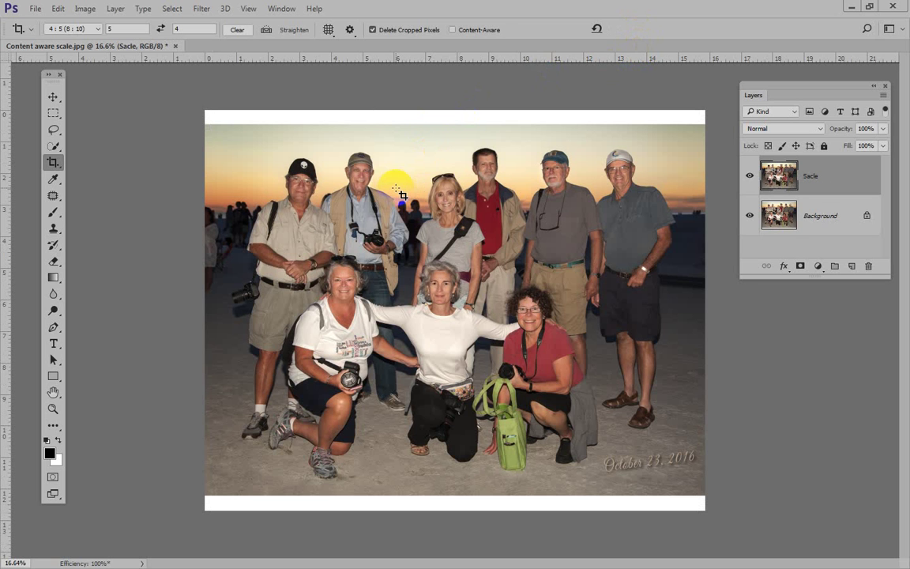
# Lasso a 13.9 px feathered outline around the group, adding areas near the red-shirt man
pyautogui.press('l')
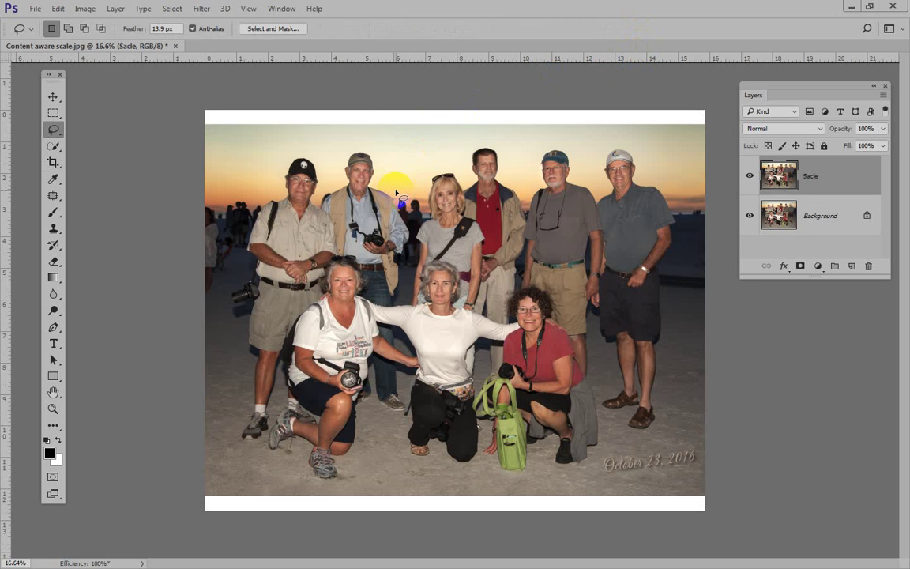
pyautogui.moveTo(380, 179)
pyautogui.mouseDown()
pyautogui.moveTo(372, 148)
pyautogui.moveTo(354, 148)
pyautogui.moveTo(327, 186)
pyautogui.moveTo(320, 157)
pyautogui.moveTo(300, 153)
pyautogui.moveTo(251, 214)
pyautogui.moveTo(240, 242)
pyautogui.moveTo(247, 267)
pyautogui.moveTo(226, 309)
pyautogui.moveTo(239, 323)
pyautogui.moveTo(252, 374)
pyautogui.moveTo(240, 445)
pyautogui.moveTo(256, 443)
pyautogui.moveTo(275, 462)
pyautogui.moveTo(292, 462)
pyautogui.moveTo(299, 448)
pyautogui.moveTo(313, 477)
pyautogui.moveTo(332, 482)
pyautogui.moveTo(354, 458)
pyautogui.moveTo(368, 408)
pyautogui.moveTo(389, 413)
pyautogui.moveTo(397, 444)
pyautogui.moveTo(423, 462)
pyautogui.moveTo(506, 474)
pyautogui.moveTo(591, 456)
pyautogui.moveTo(606, 429)
pyautogui.moveTo(656, 427)
pyautogui.moveTo(675, 196)
pyautogui.moveTo(642, 174)
pyautogui.moveTo(626, 143)
pyautogui.moveTo(605, 142)
pyautogui.moveTo(595, 154)
pyautogui.moveTo(602, 186)
pyautogui.moveTo(548, 142)
pyautogui.moveTo(536, 150)
pyautogui.moveTo(539, 170)
pyautogui.moveTo(523, 178)
pyautogui.moveTo(481, 139)
pyautogui.moveTo(464, 152)
pyautogui.moveTo(469, 172)
pyautogui.moveTo(440, 166)
pyautogui.moveTo(397, 194)
pyautogui.moveTo(341, 158)
pyautogui.mouseUp()
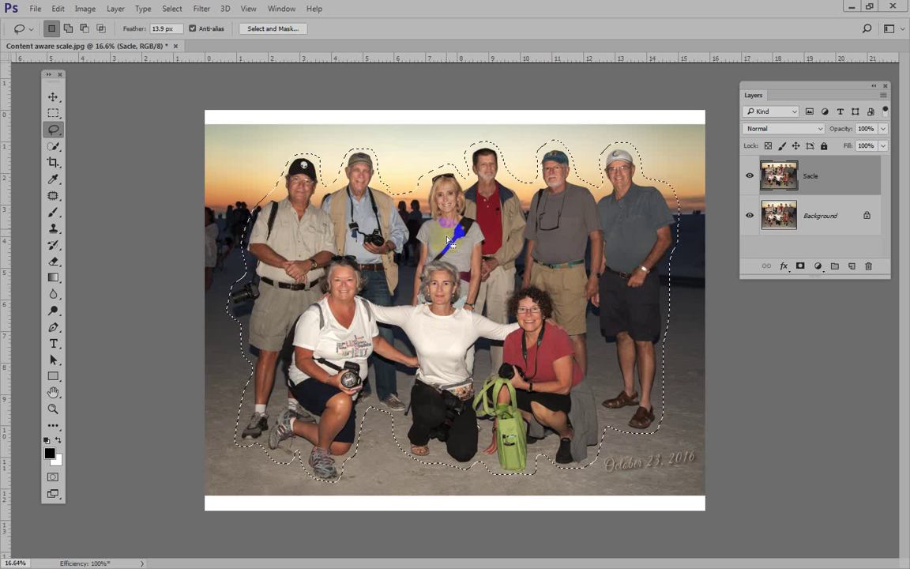
pyautogui.press('shift')
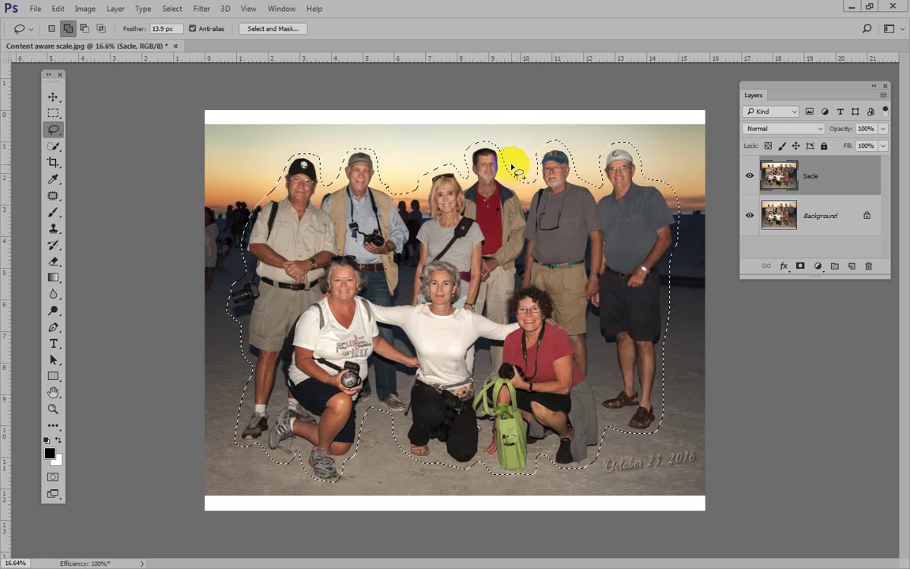
pyautogui.moveTo(504, 159)
pyautogui.mouseDown()
pyautogui.moveTo(509, 184)
pyautogui.moveTo(536, 178)
pyautogui.mouseUp()
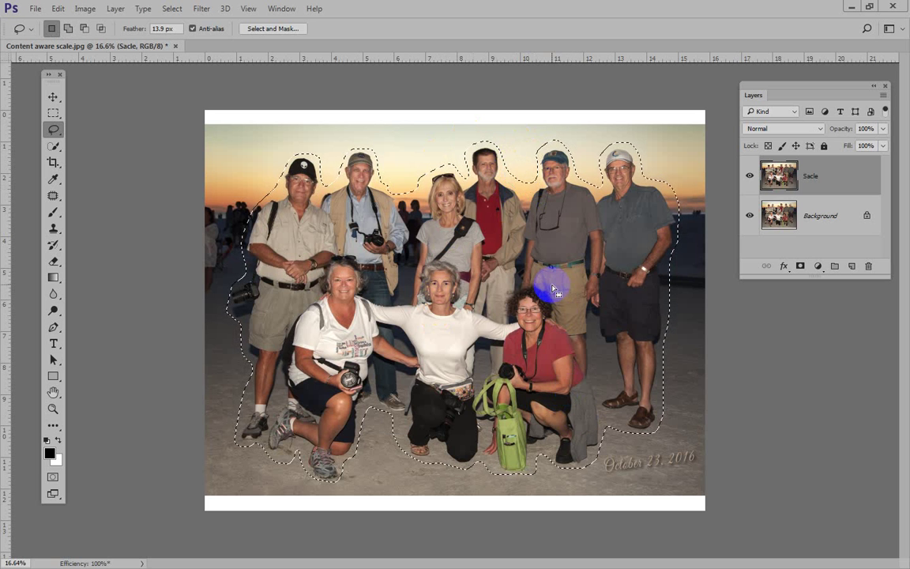
pyautogui.keyDown('shift'); pyautogui.click(522, 170); pyautogui.keyUp('shift')
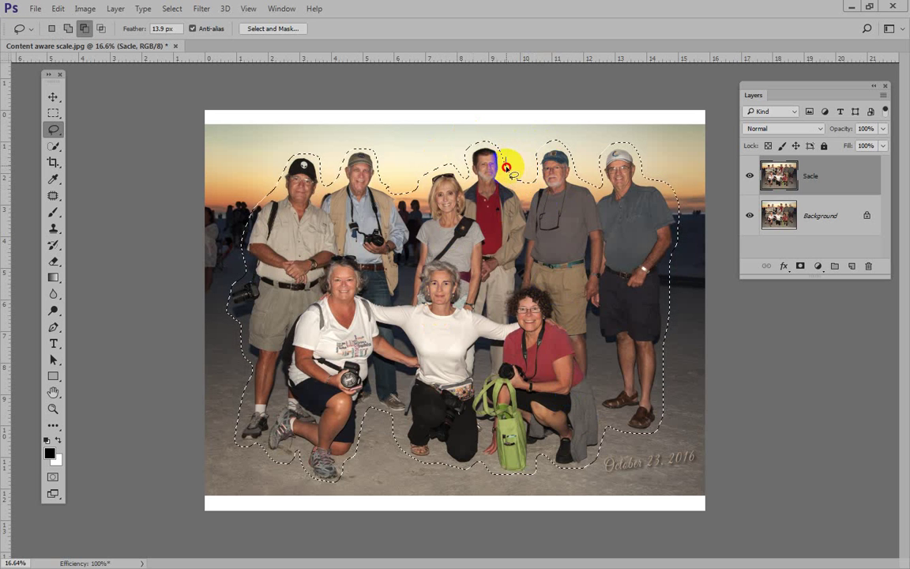
pyautogui.moveTo(506, 166)
pyautogui.mouseDown()
pyautogui.moveTo(510, 178)
pyautogui.moveTo(540, 180)
pyautogui.mouseUp()
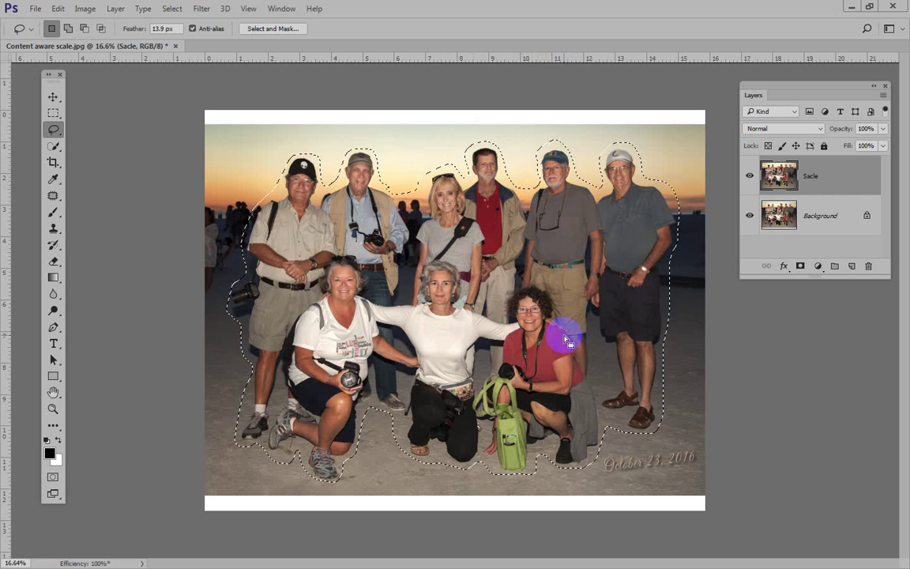
pyautogui.moveTo(427, 308)
pyautogui.mouseDown()
pyautogui.moveTo(408, 289)
pyautogui.moveTo(494, 261)
pyautogui.mouseUp()
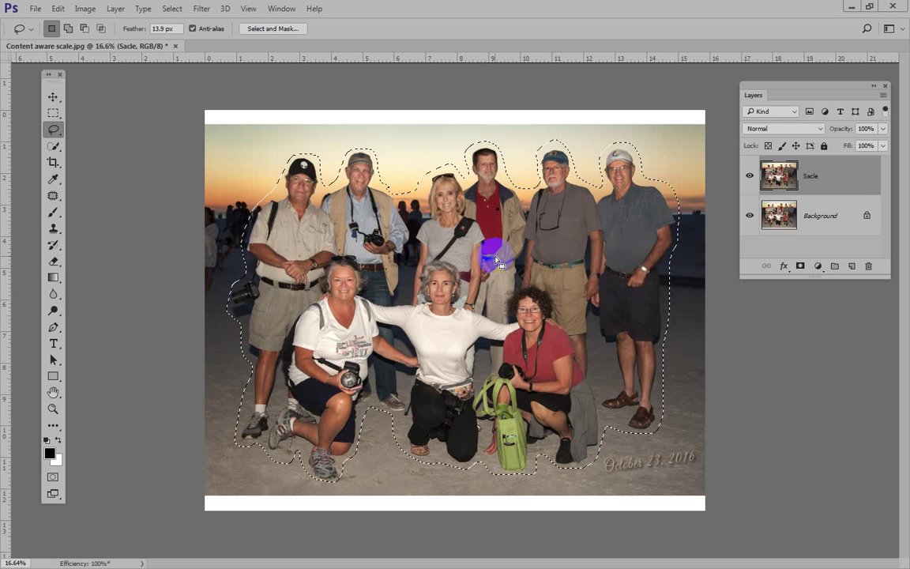
# Save the group selection as channel '1', then deselect with Ctrl+D
pyautogui.rightClick(495, 257)
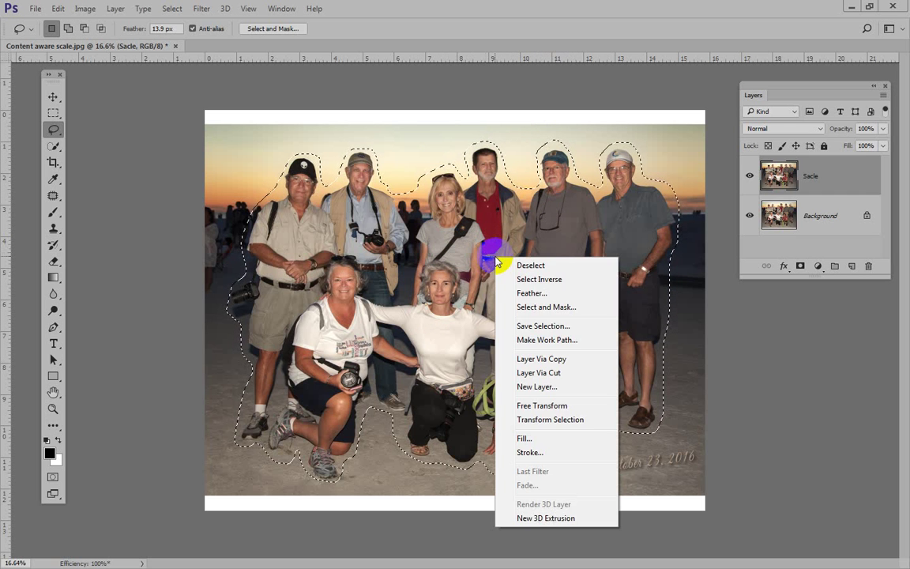
pyautogui.click(541, 326)
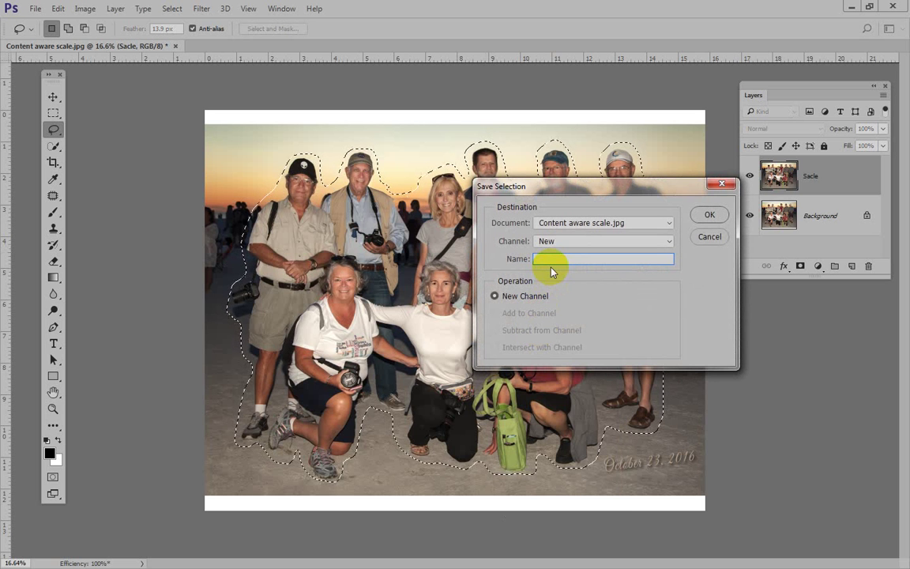
pyautogui.write('1')
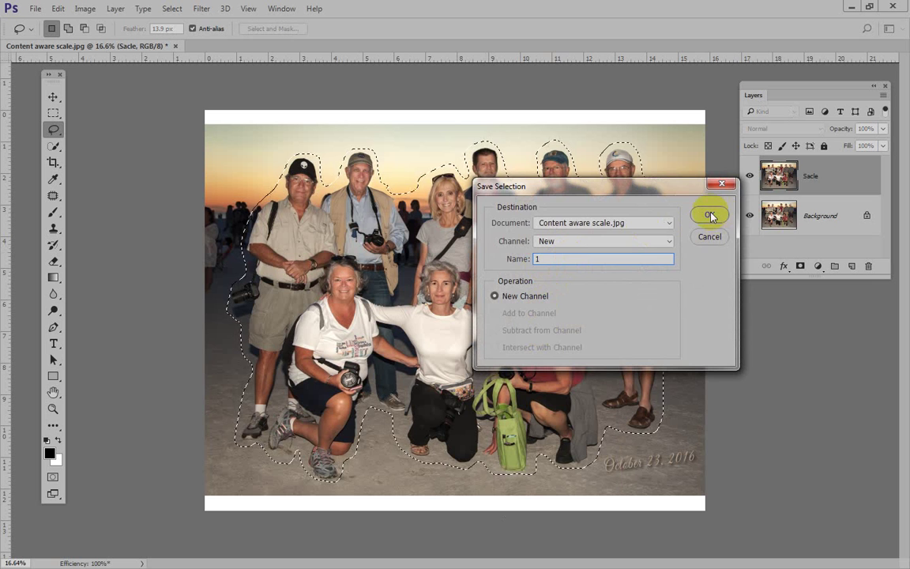
pyautogui.click(708, 212)
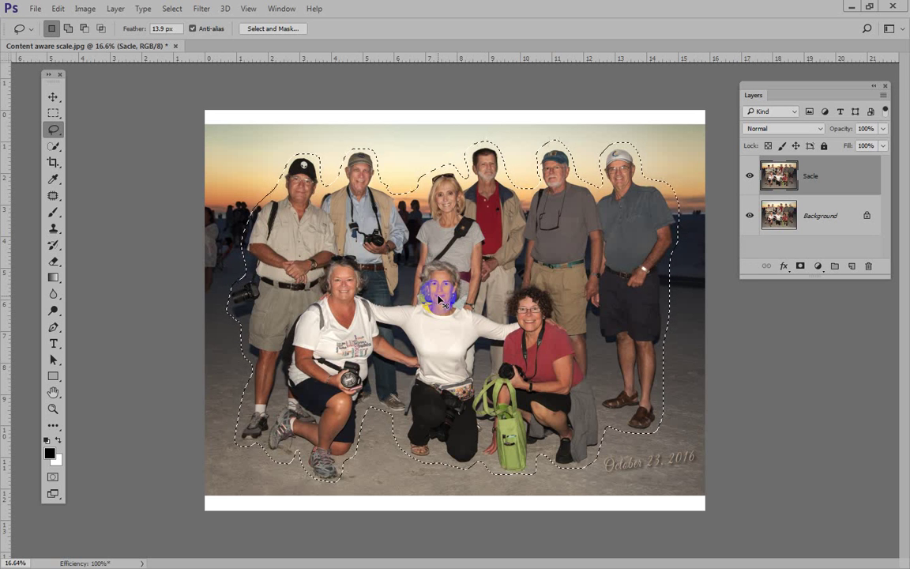
pyautogui.hotkey('ctrl', 'd')
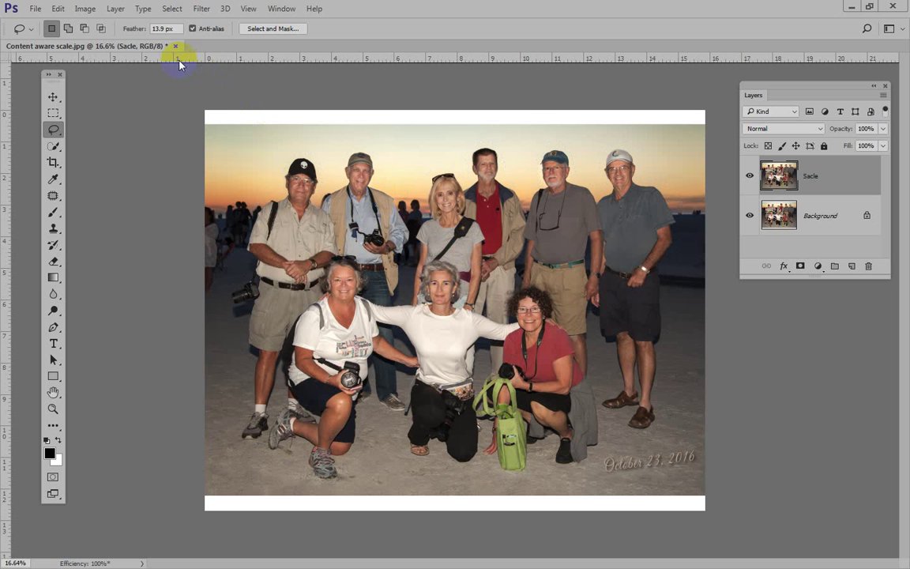
# Start Content-Aware Scale, protecting channel 1 and skin tones
pyautogui.click(58, 9)
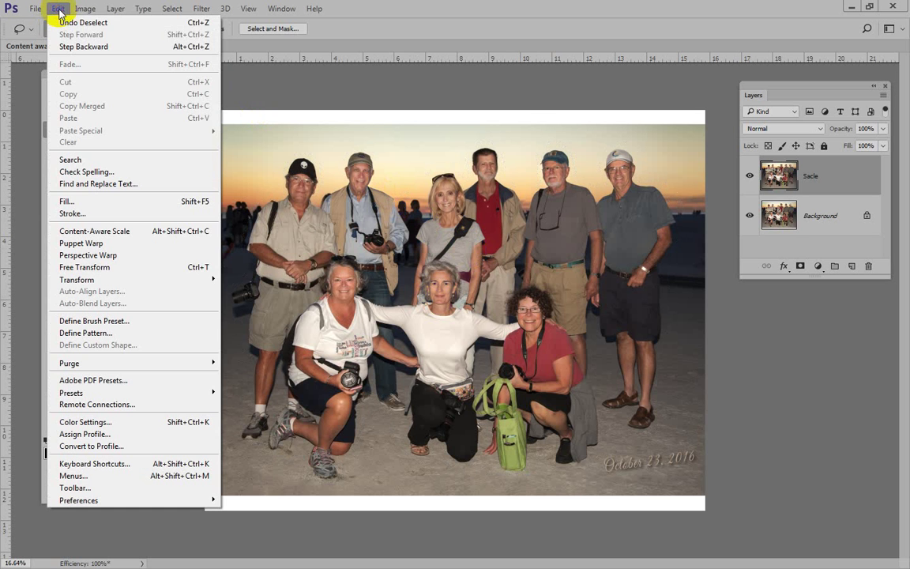
pyautogui.click(103, 232)
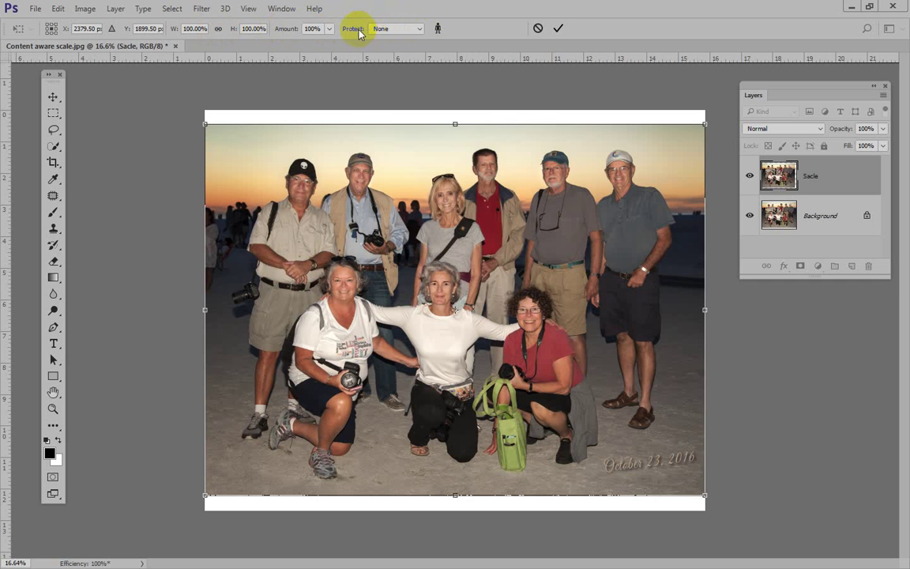
pyautogui.click(419, 32)
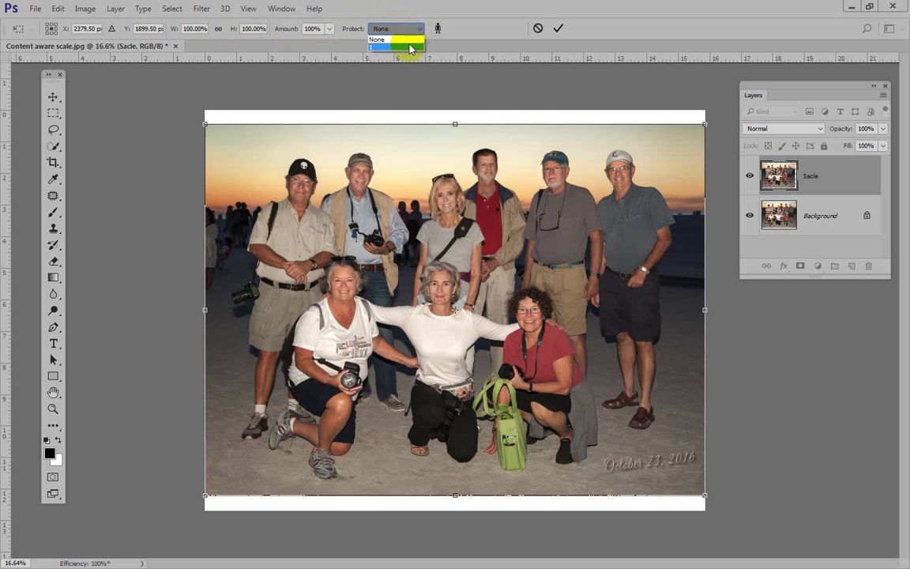
pyautogui.click(409, 47)
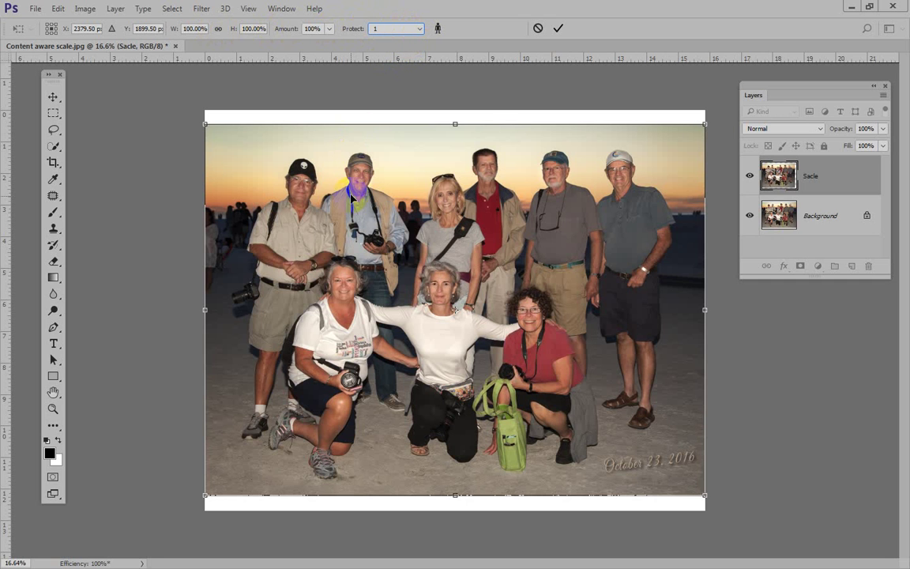
pyautogui.click(438, 29)
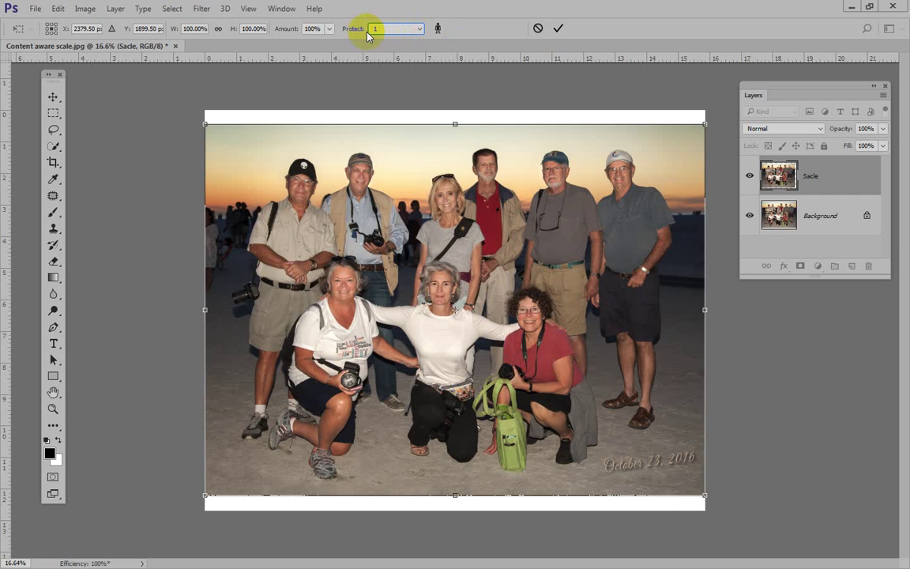
# Stretch the photo's top and bottom edges to the canvas edges and apply the scale
pyautogui.moveTo(455, 124); pyautogui.dragTo(455, 108)
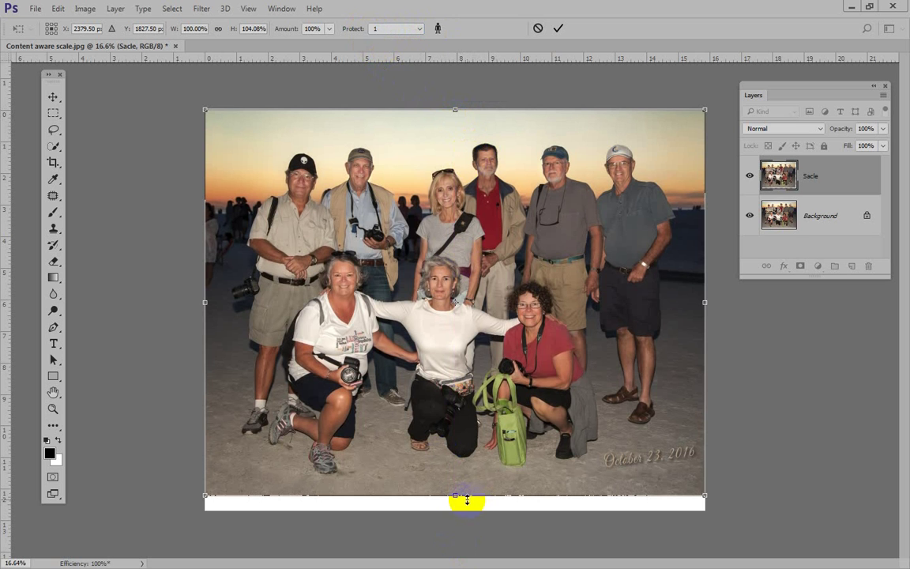
pyautogui.moveTo(455, 496); pyautogui.dragTo(457, 511)
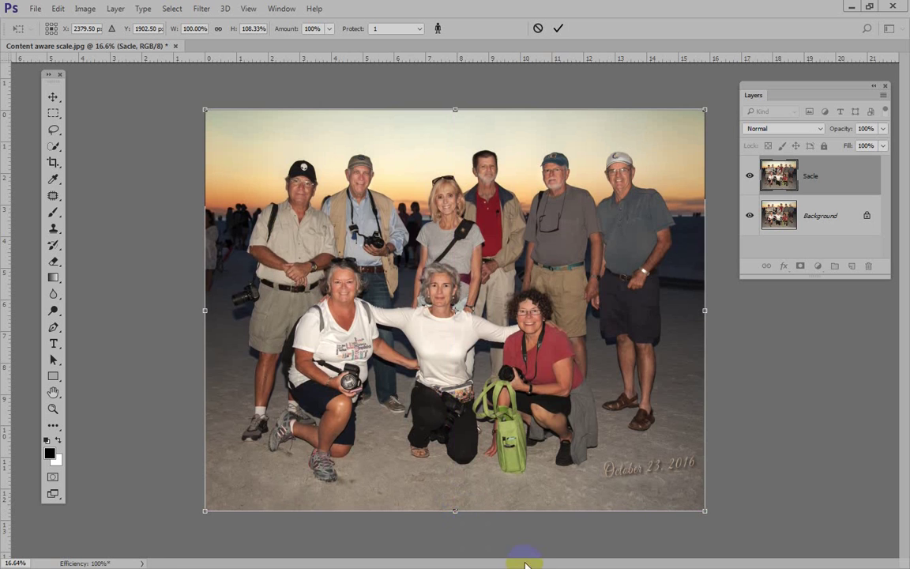
pyautogui.click(459, 338)
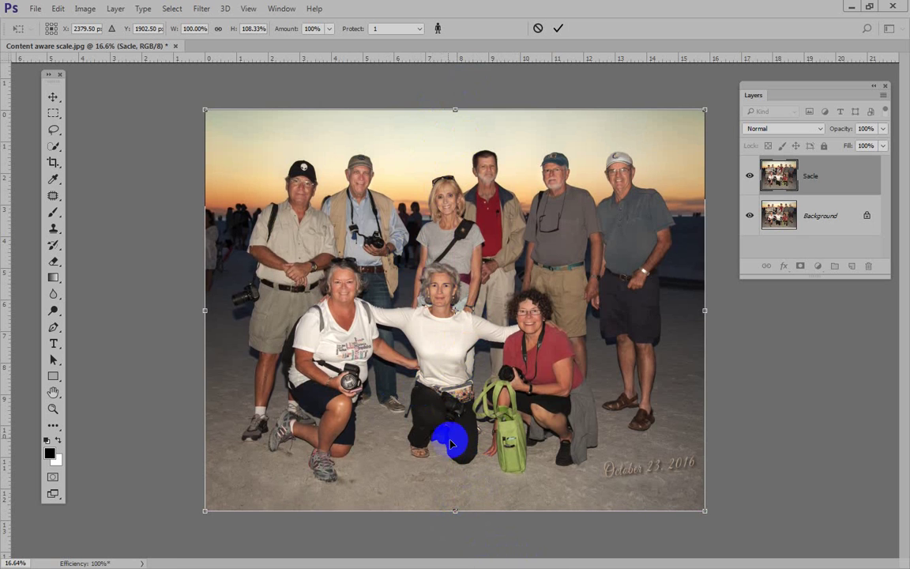
pyautogui.click(558, 29)
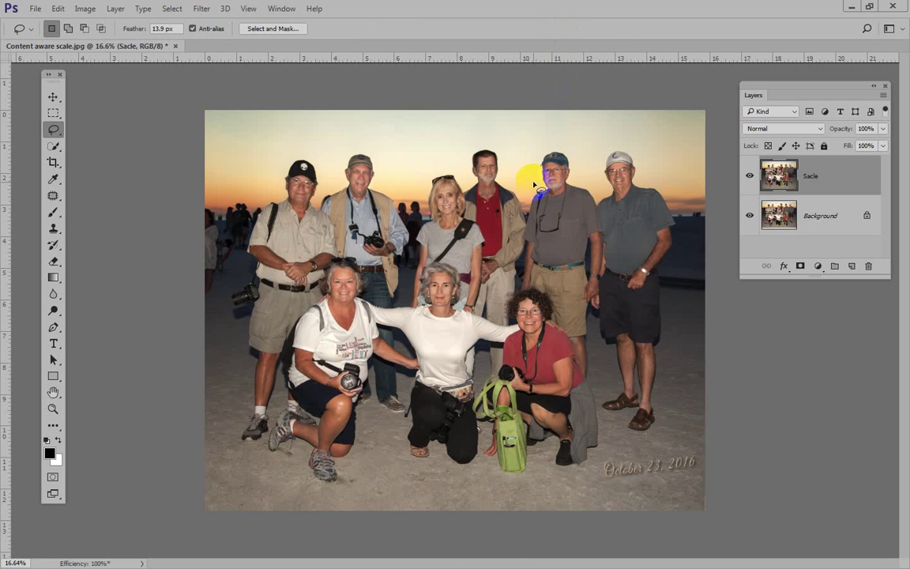
# Hide the Sacle layer and place two horizontal guides near the top of the sky
pyautogui.click(749, 175)
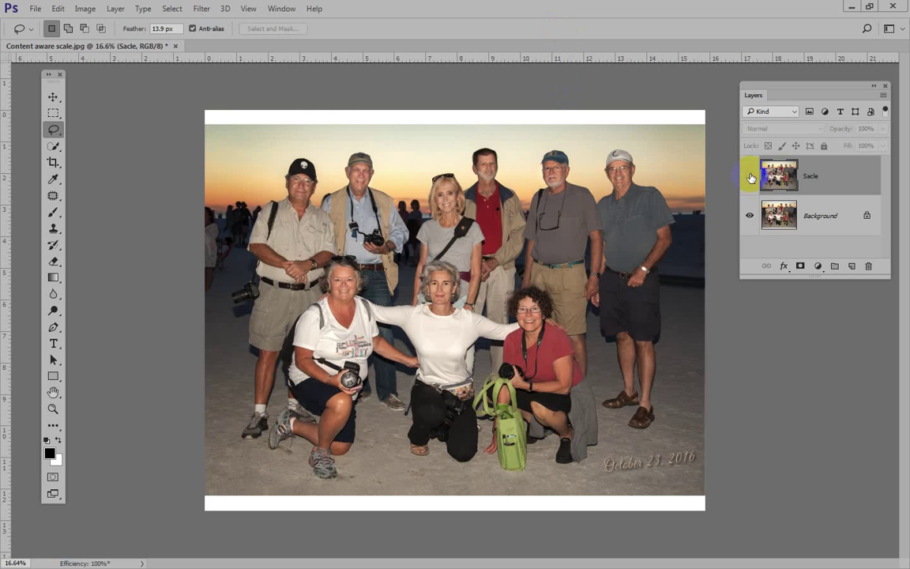
pyautogui.doubleClick(824, 185)
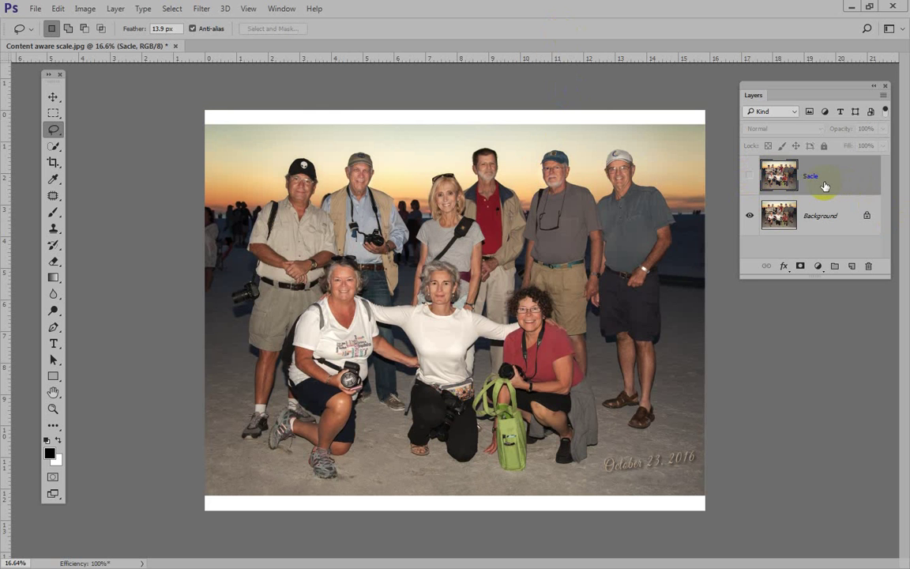
pyautogui.press('Return')
pyautogui.moveTo(541, 60); pyautogui.dragTo(541, 150)
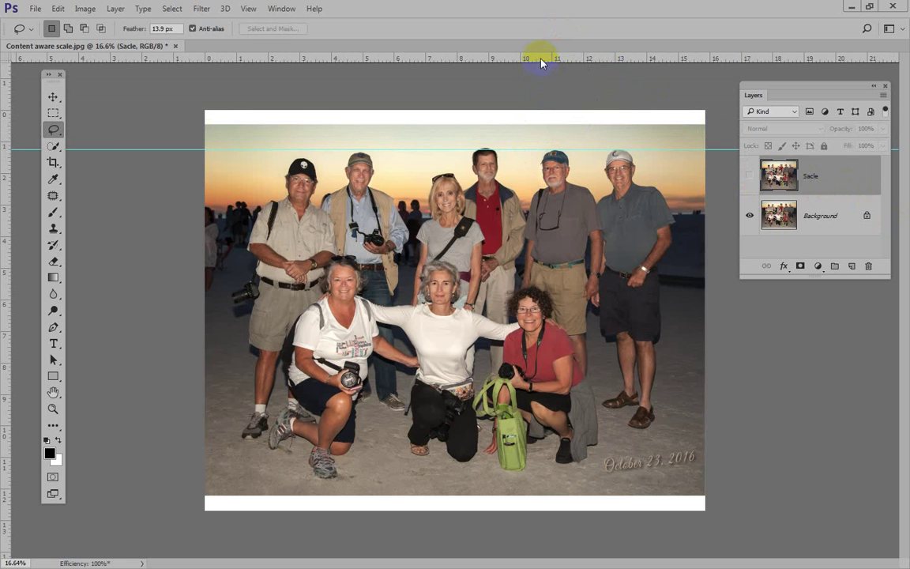
pyautogui.moveTo(542, 60); pyautogui.dragTo(547, 187)
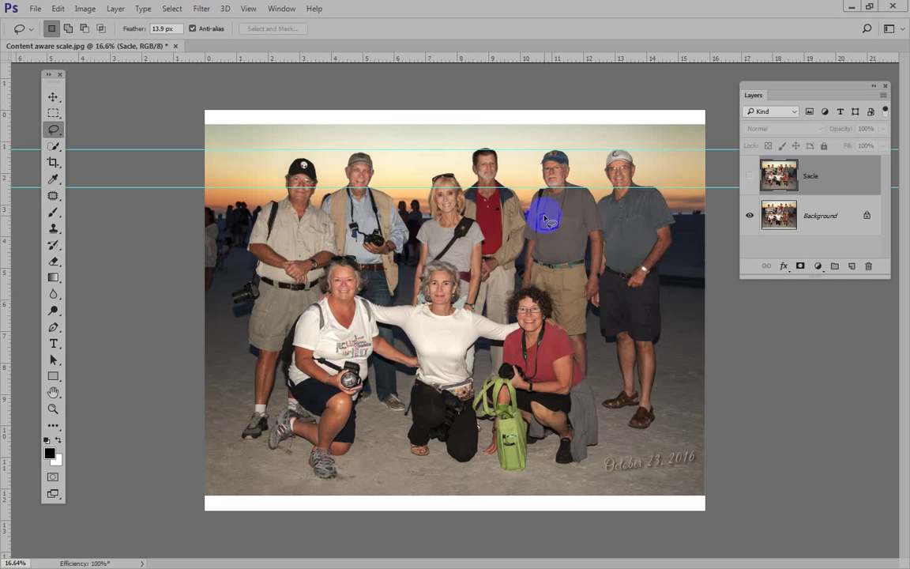
# Show the Sacle layer again and zoom in on the two men at right
pyautogui.doubleClick(812, 174)
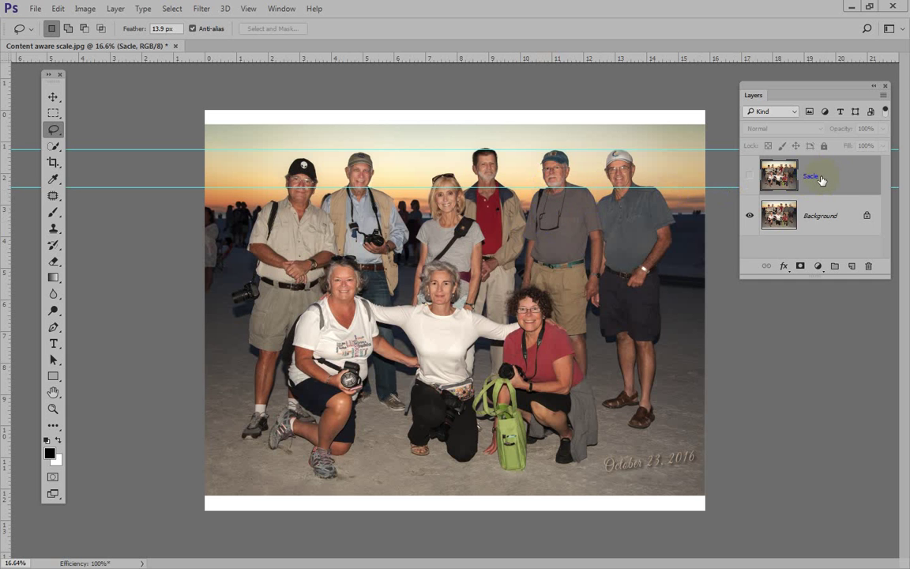
pyautogui.click(749, 176)
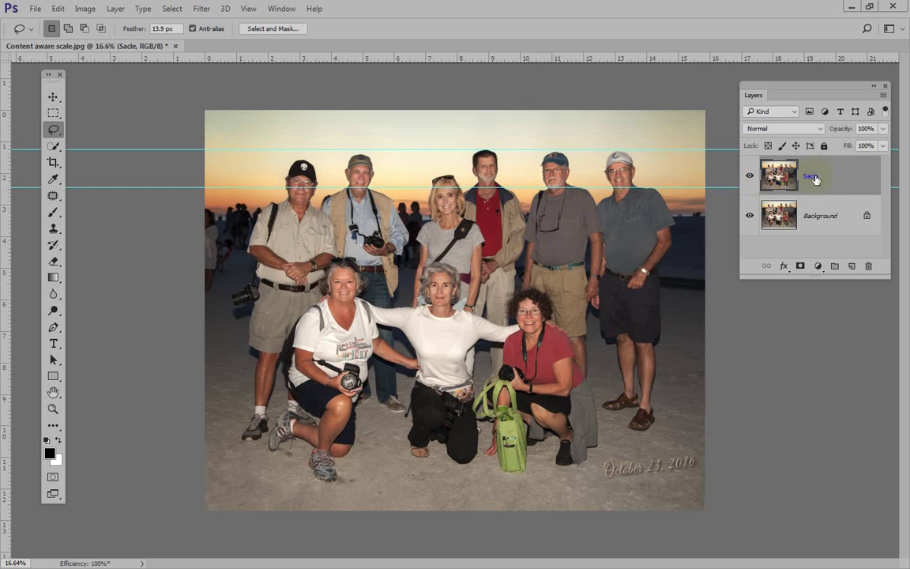
pyautogui.click(763, 180)
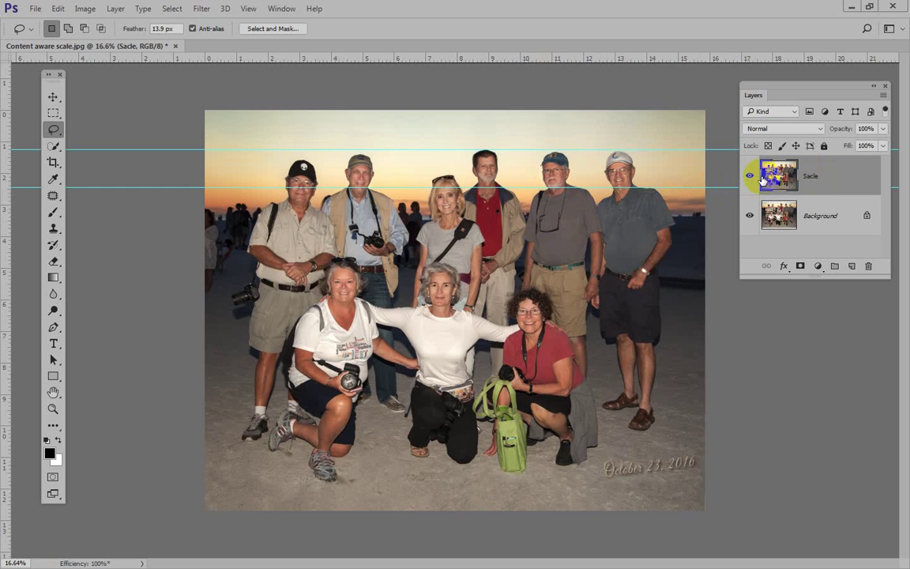
pyautogui.click(622, 165)
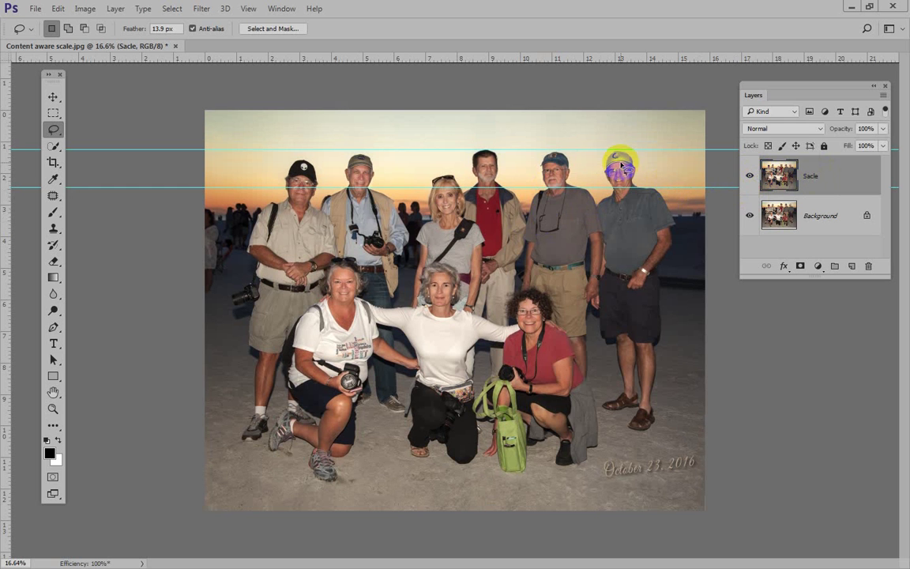
pyautogui.press('z')
pyautogui.moveTo(540, 118); pyautogui.dragTo(676, 249)
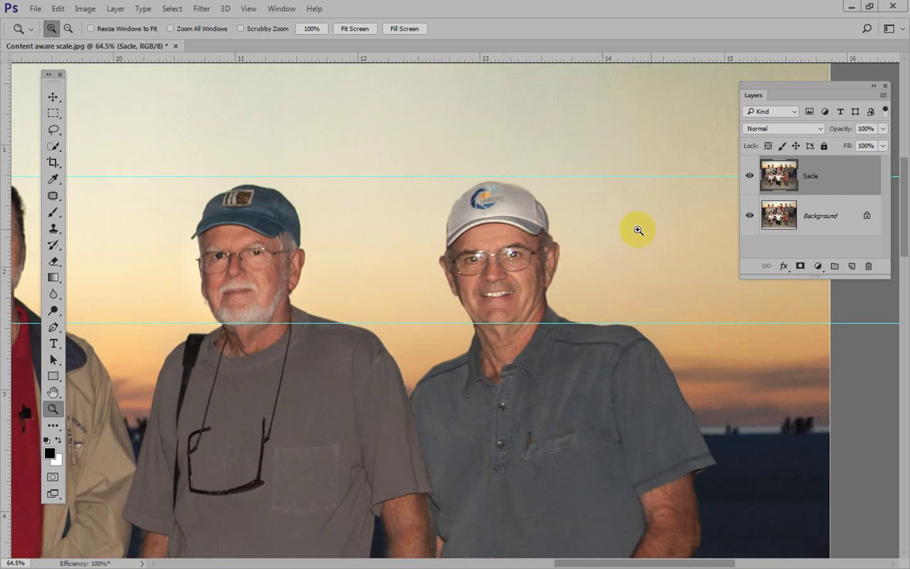
# Check the faces at 100%, fit the photo back to the window, and hide the guides
pyautogui.doubleClick(811, 176)
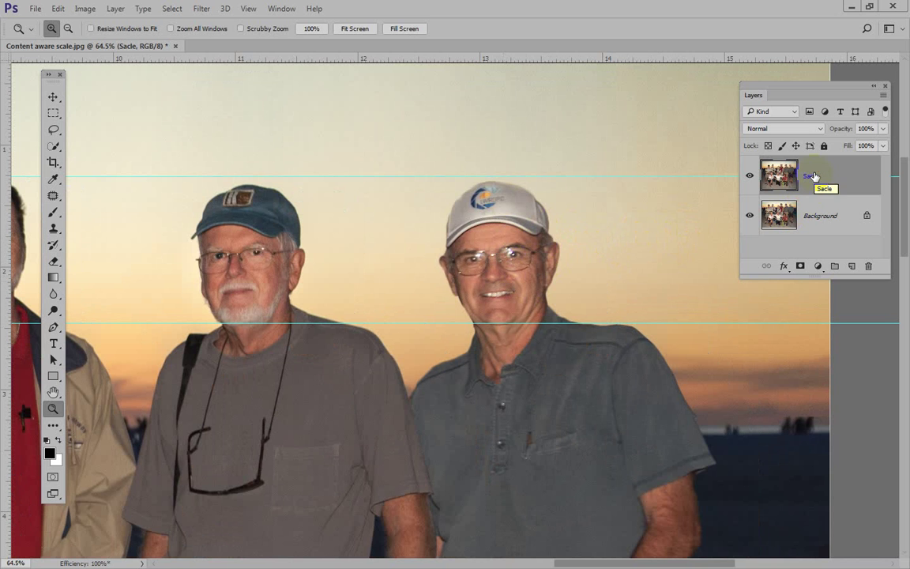
pyautogui.press('Return')
pyautogui.press('v')
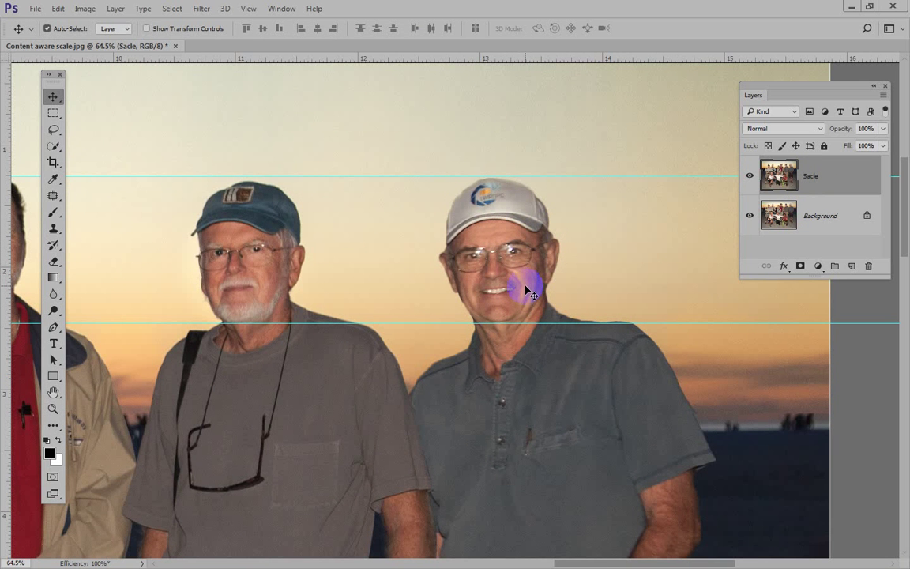
pyautogui.scroll(-5, 522, 279)
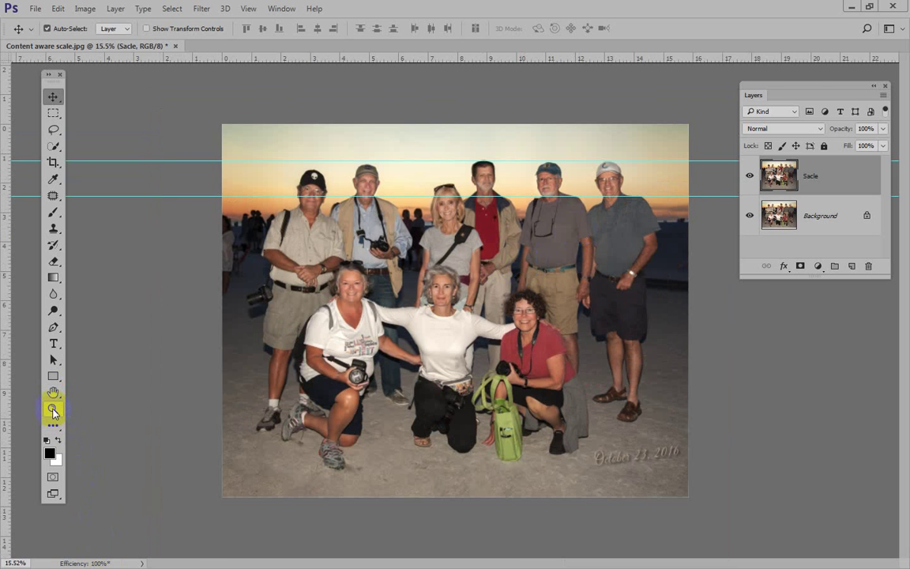
pyautogui.doubleClick(53, 409)
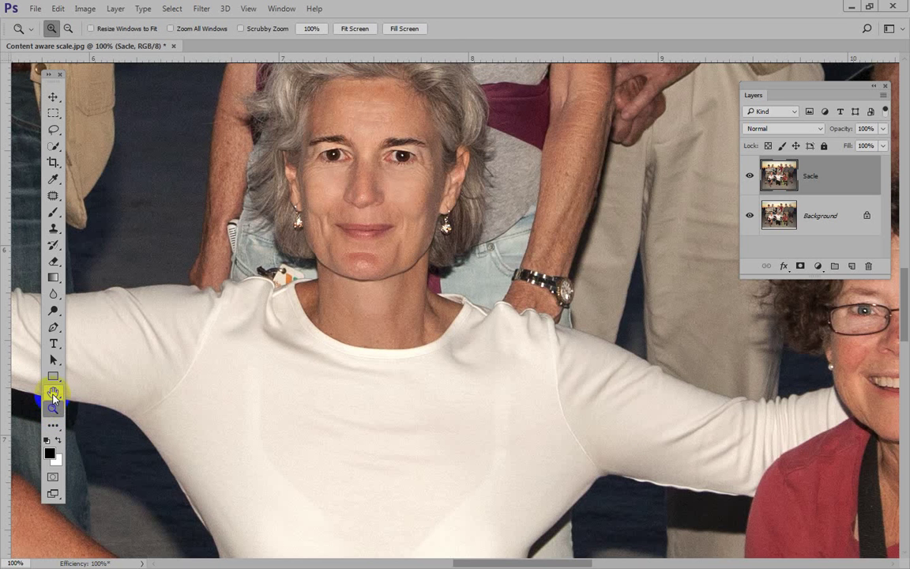
pyautogui.doubleClick(53, 393)
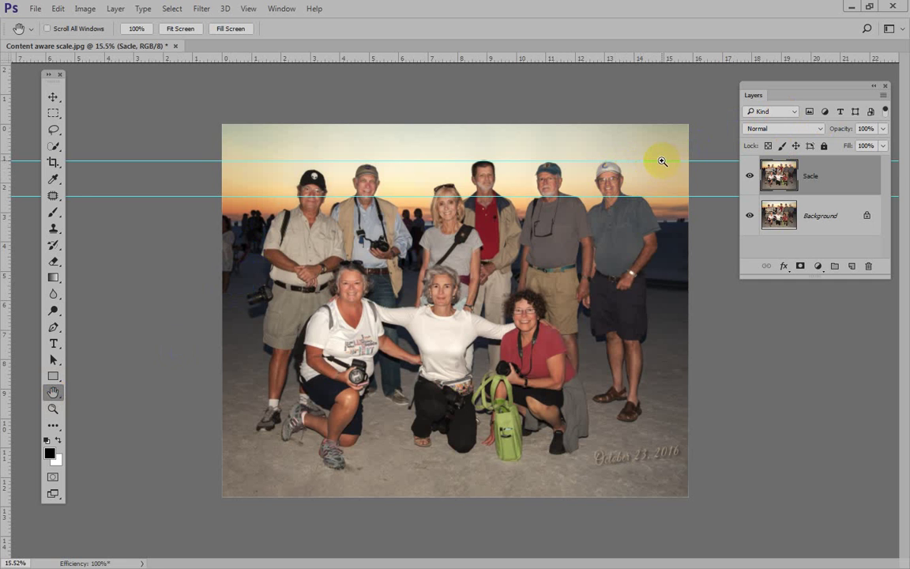
pyautogui.hotkey('ctrl', ';')
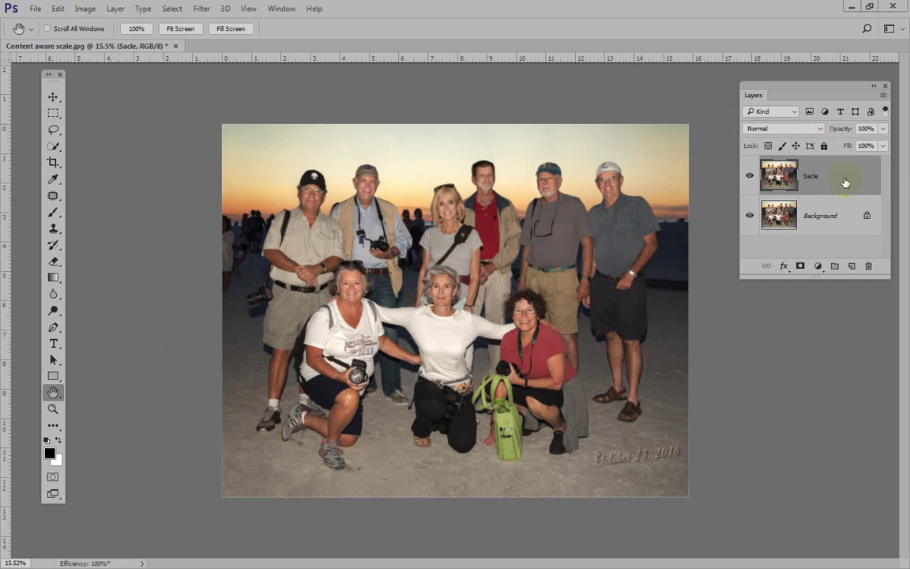
pyautogui.doubleClick(813, 177)
pyautogui.click(390, 546)
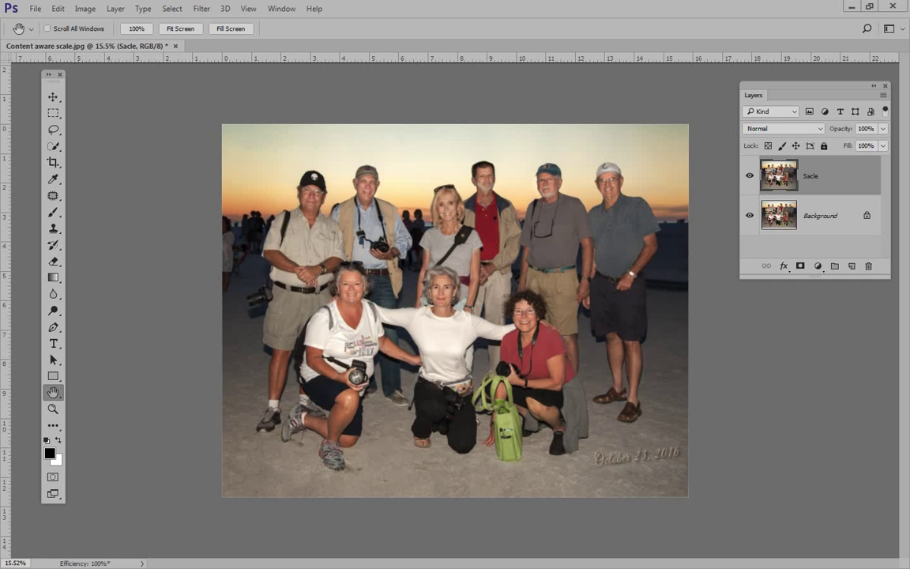
pyautogui.click(335, 345)
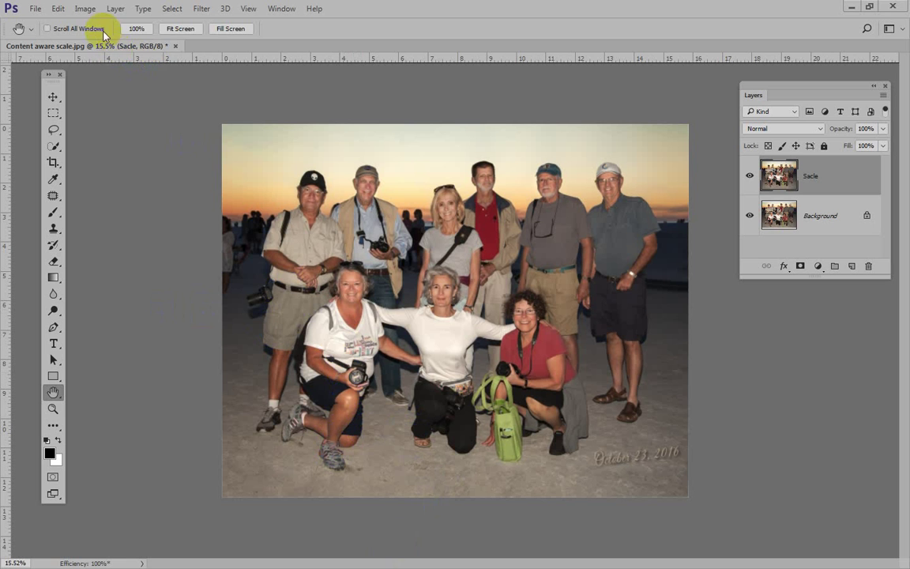
# Resize the document to 10 × 8 inches without resampling, giving 476 ppi
pyautogui.click(86, 9)
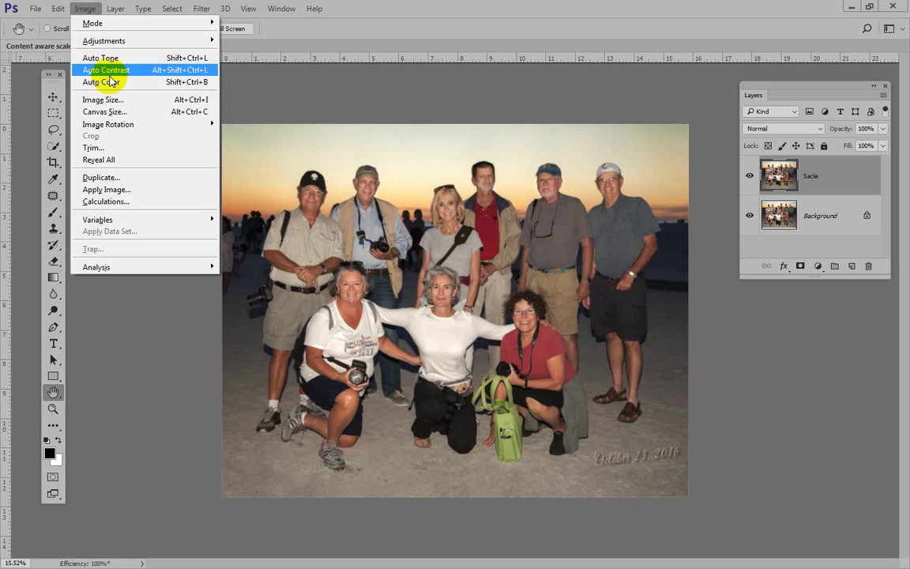
pyautogui.click(117, 101)
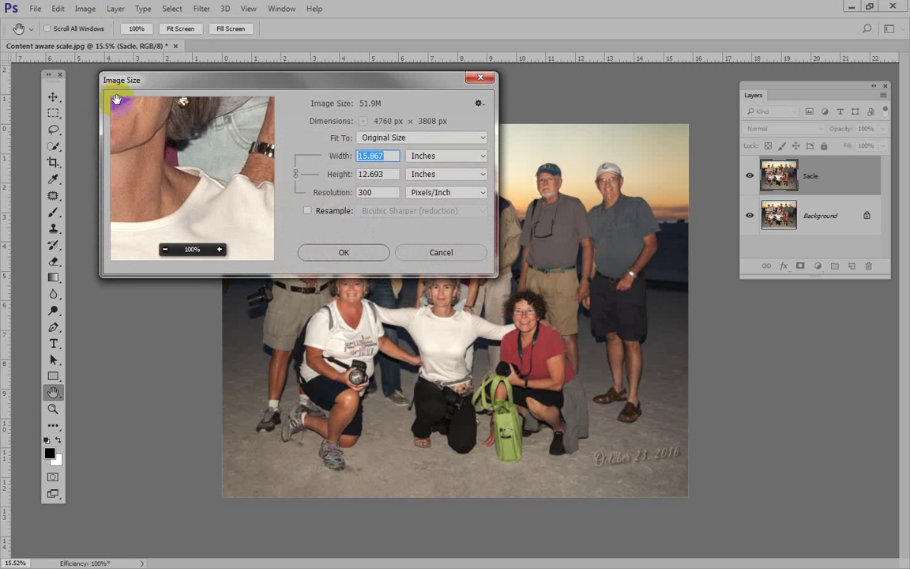
pyautogui.click(370, 157)
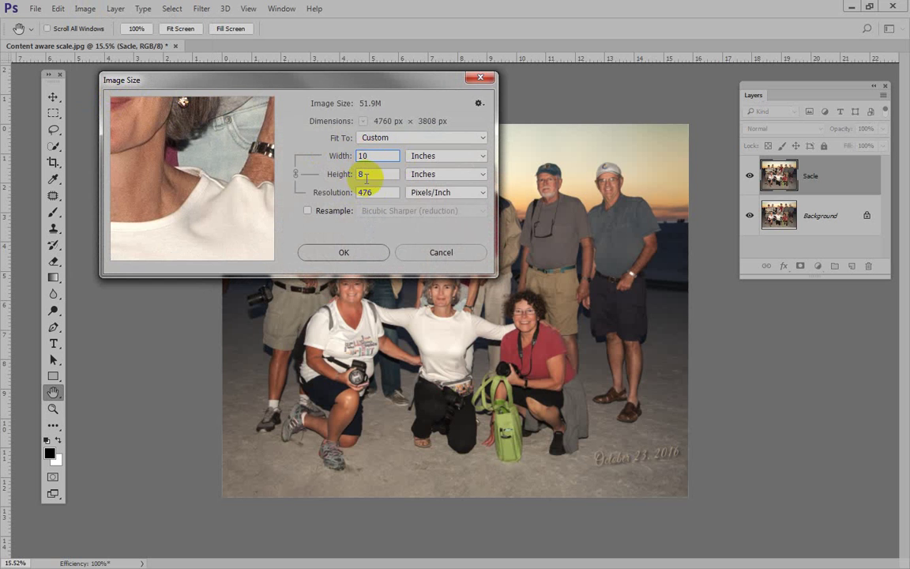
pyautogui.click(355, 250)
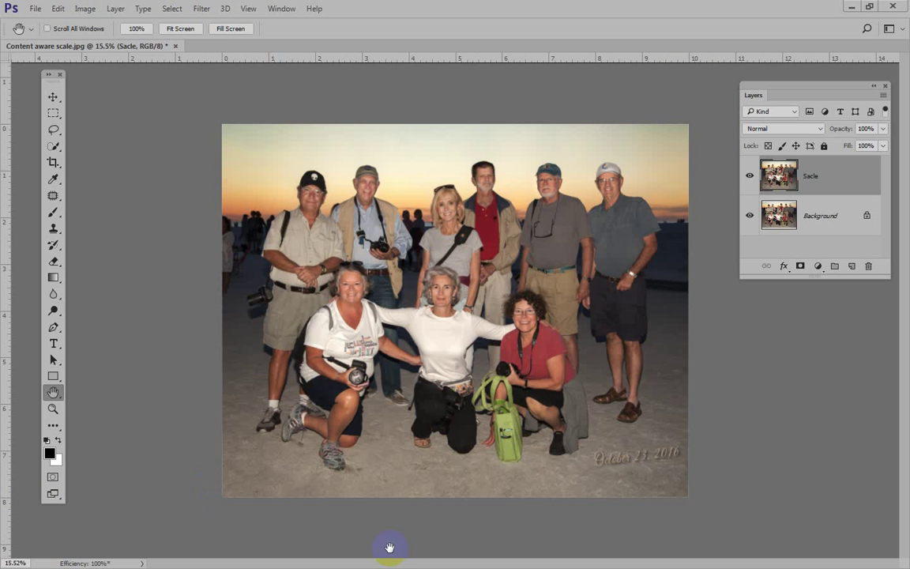
# Hide Sacle, unlock Background as Layer 0, and stretch it to 107.8% height to fill the canvas
pyautogui.click(751, 175)
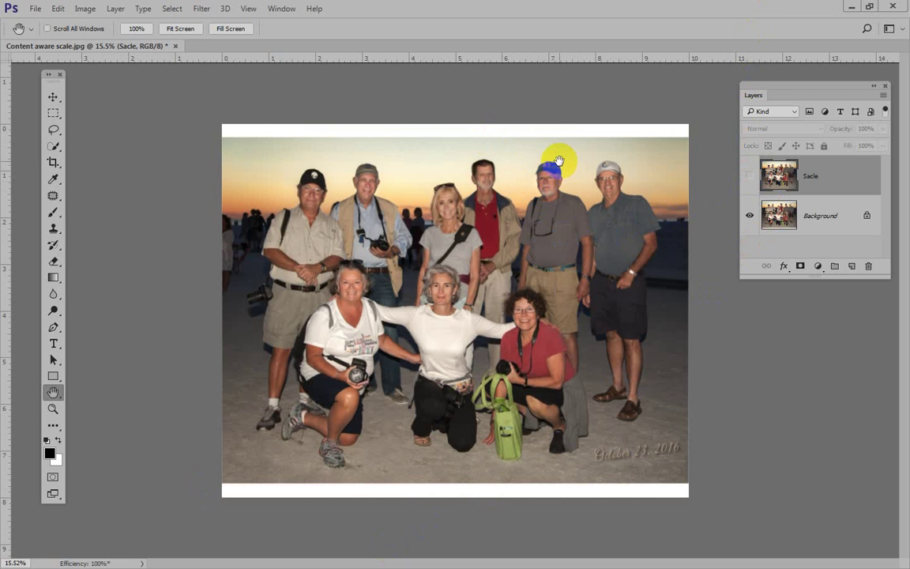
pyautogui.click(867, 215)
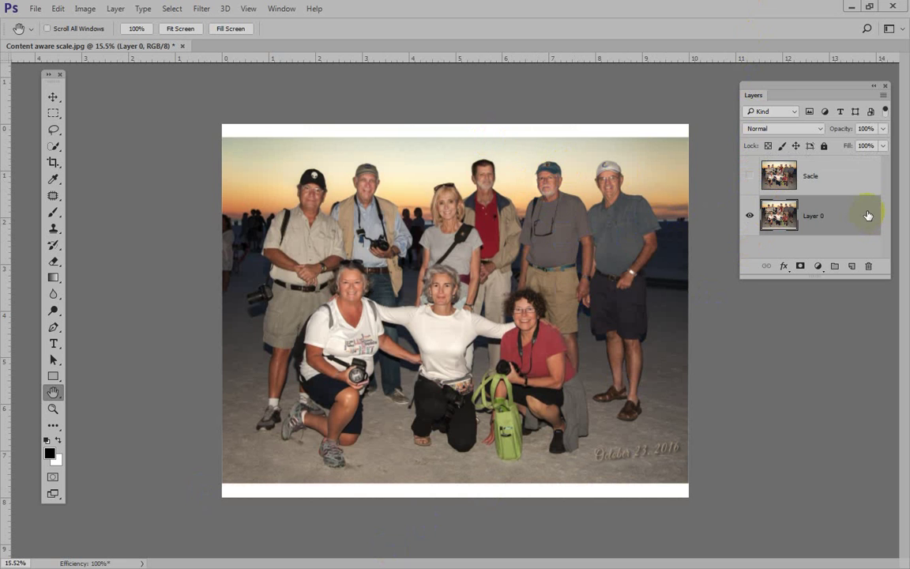
pyautogui.hotkey('ctrl', 't')
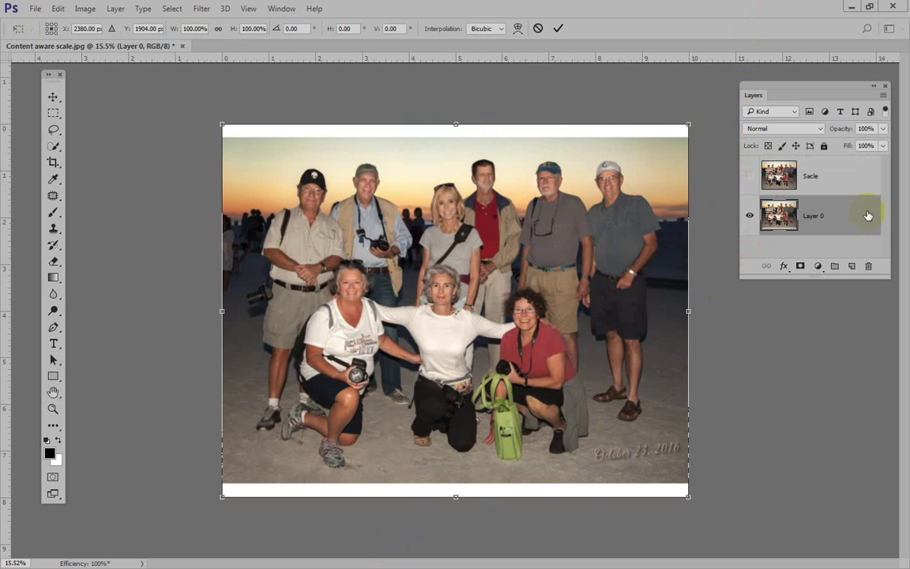
pyautogui.moveTo(457, 126); pyautogui.dragTo(456, 112)
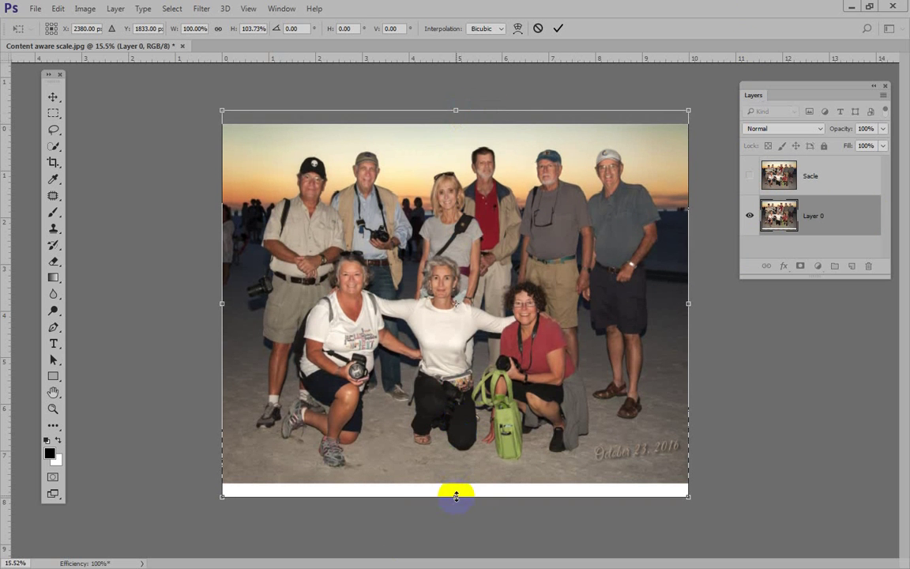
pyautogui.moveTo(456, 494); pyautogui.dragTo(457, 512)
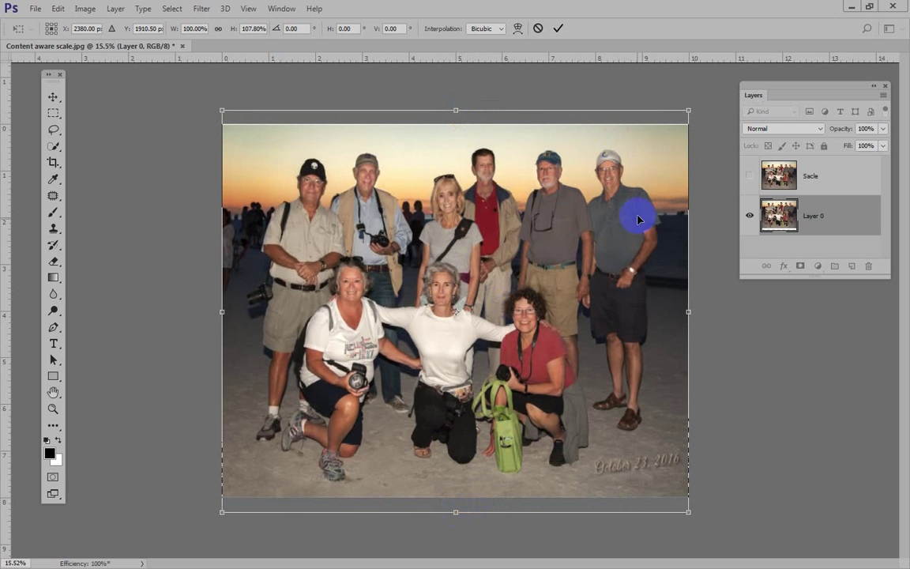
pyautogui.click(557, 28)
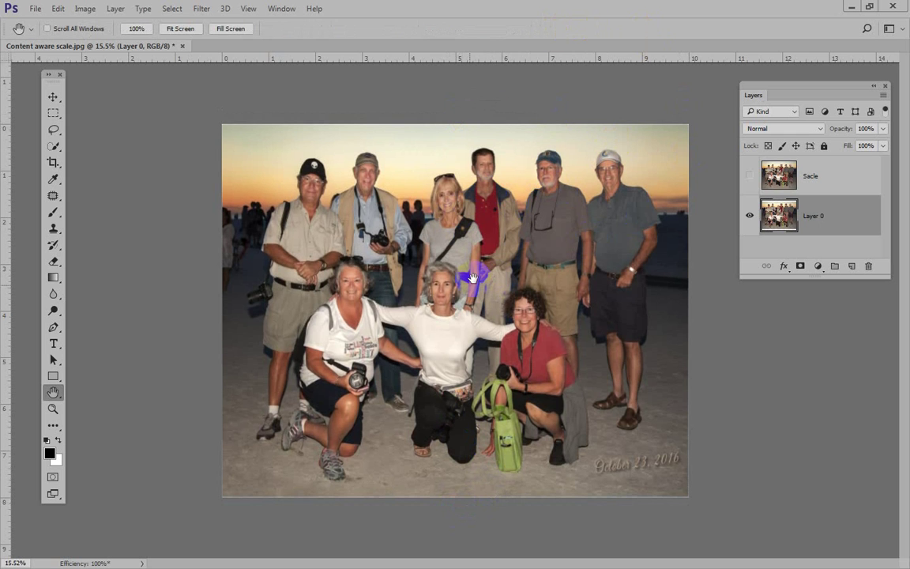
# Turn the Sacle layer's visibility back on above the plainly stretched Layer 0
pyautogui.click(526, 315)
pyautogui.moveTo(524, 315); pyautogui.dragTo(551, 311)
pyautogui.doubleClick(806, 178)
pyautogui.click(751, 177)
pyautogui.click(749, 176)
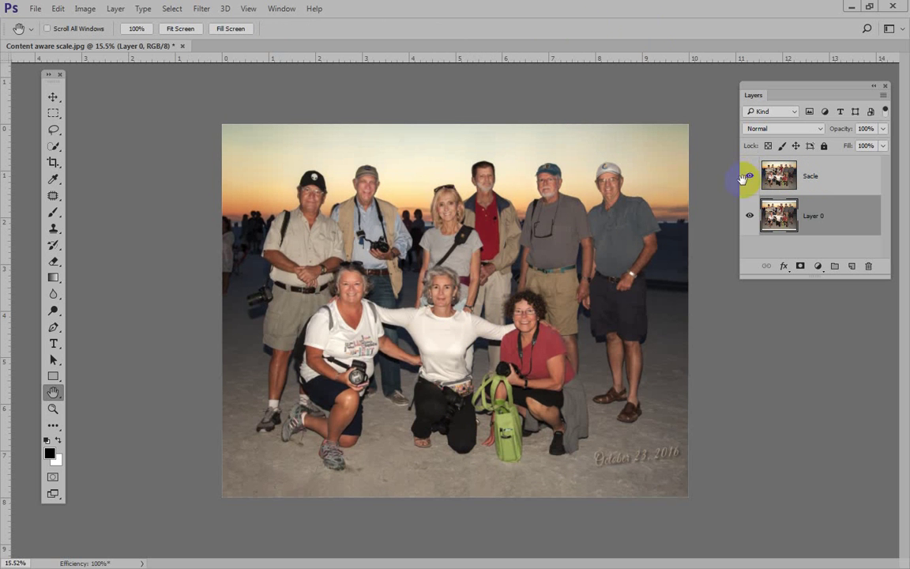
pyautogui.moveTo(673, 162); pyautogui.dragTo(453, 359)
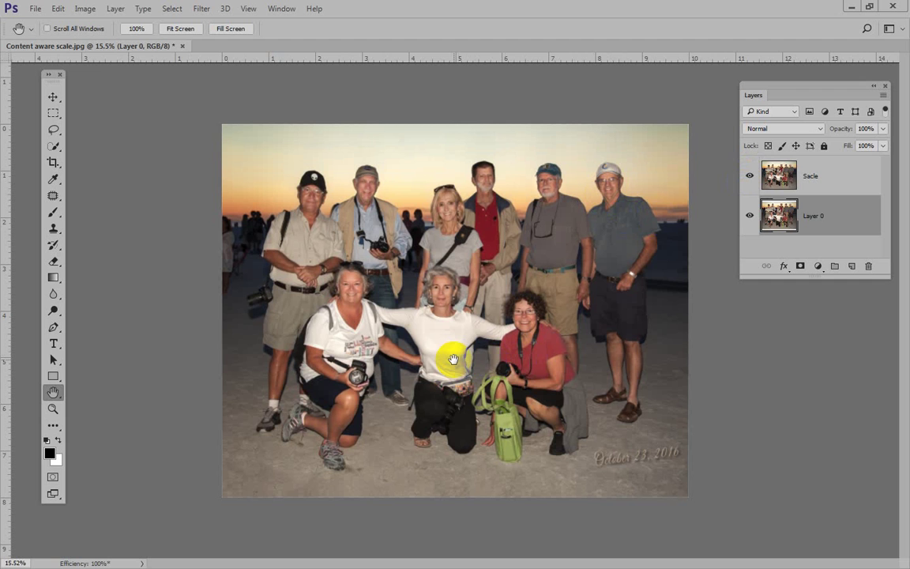